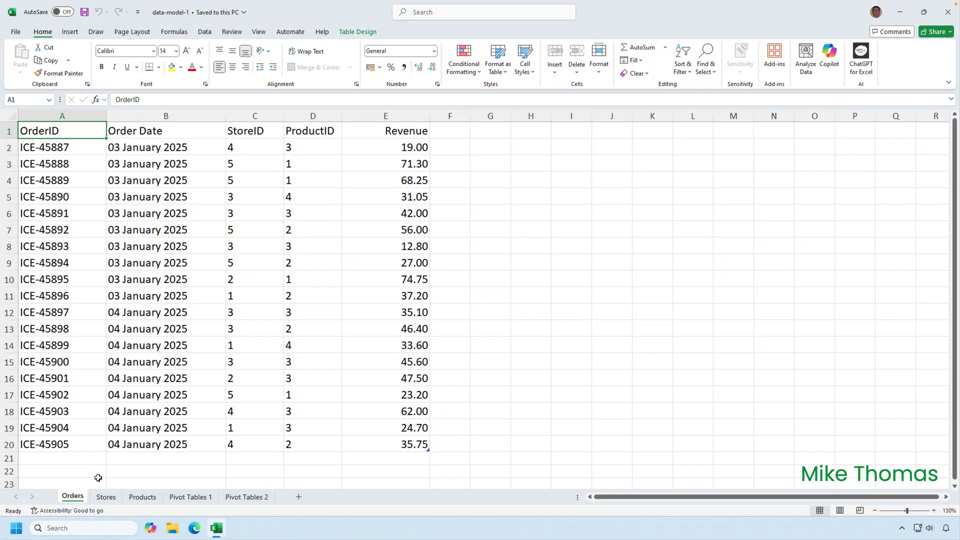
# Look over the Stores and Products sheets of the workbook
pyautogui.click(111, 497)
pyautogui.click(141, 502)
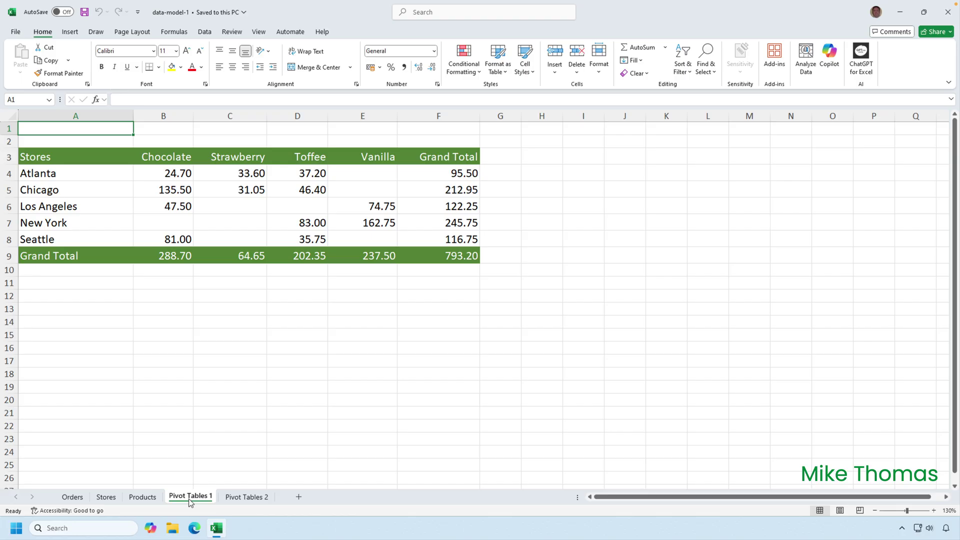
# On Pivot Tables 2, insert an empty PivotTable from the Data Model at cell A1
pyautogui.click(236, 501)
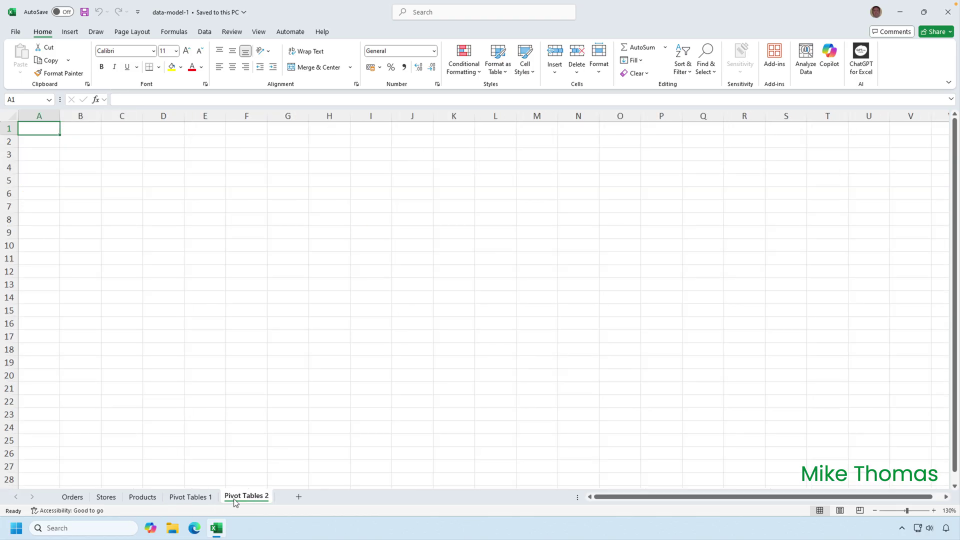
pyautogui.click(72, 33)
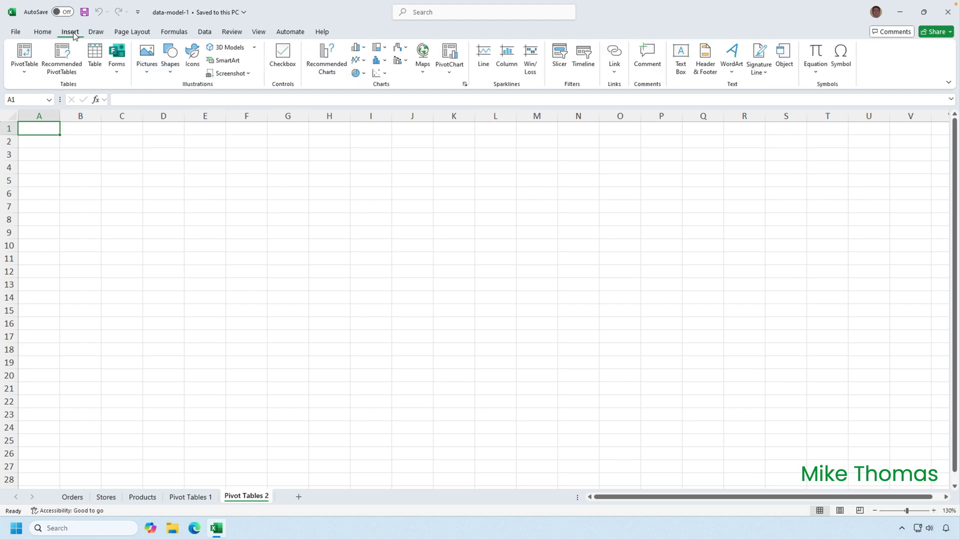
pyautogui.click(26, 74)
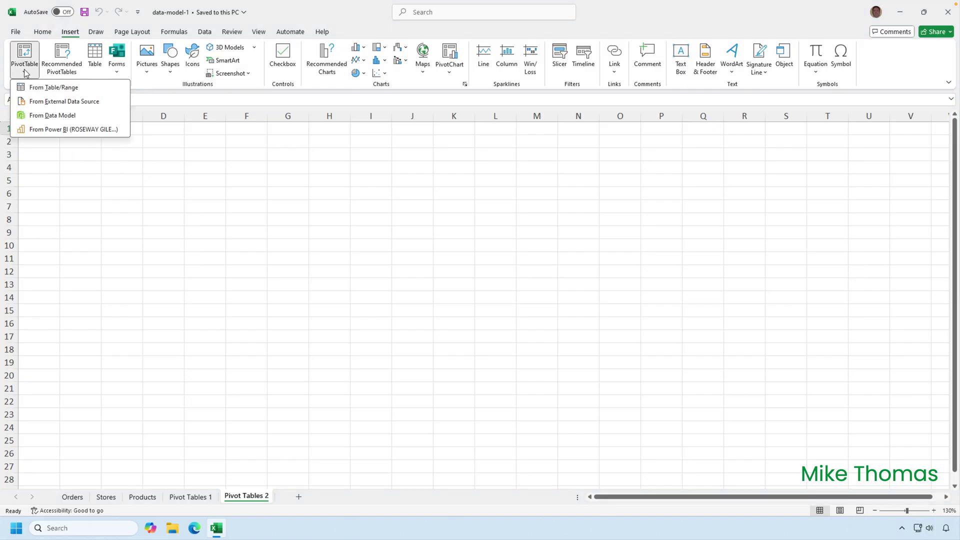
pyautogui.click(50, 116)
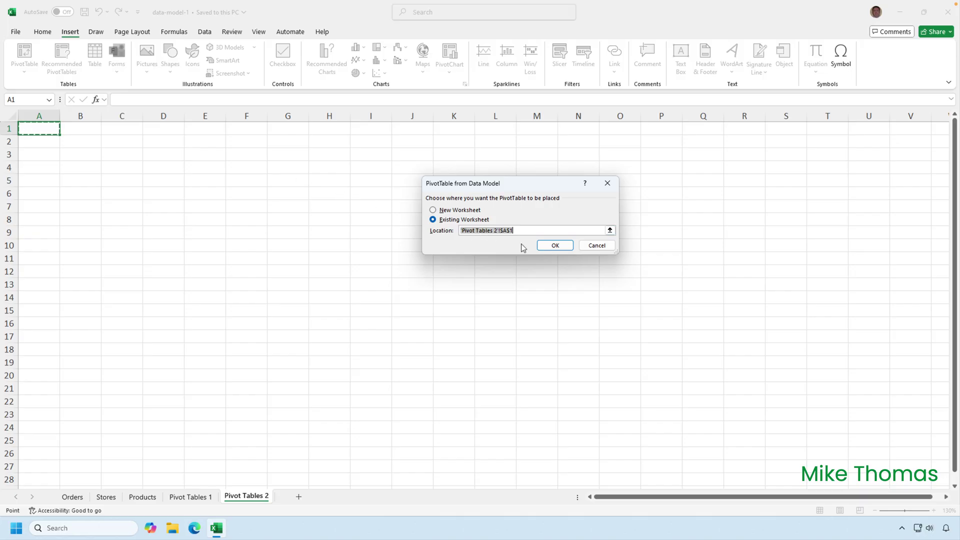
pyautogui.click(553, 245)
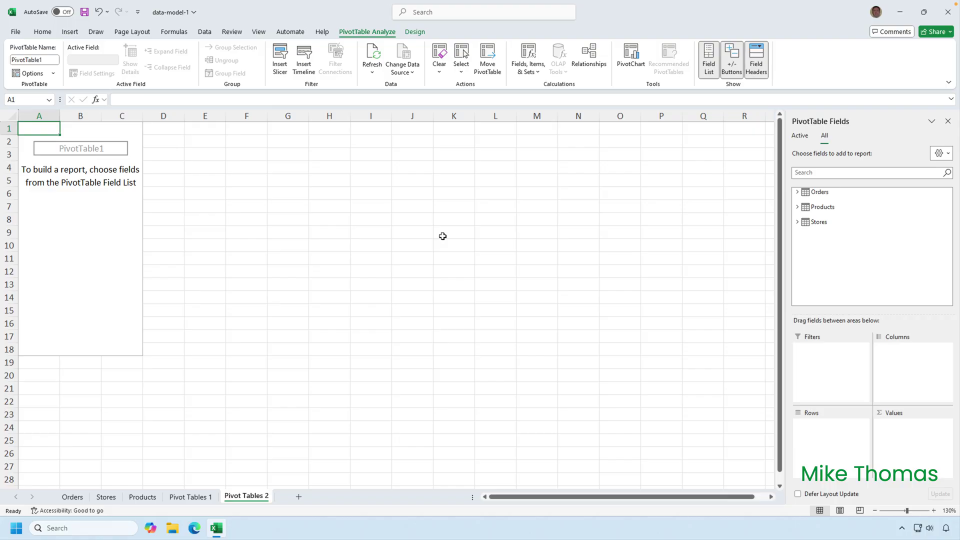
# Put Stores Location in Rows, Products Product in Columns and summed Orders Revenue in Values
pyautogui.click(797, 223)
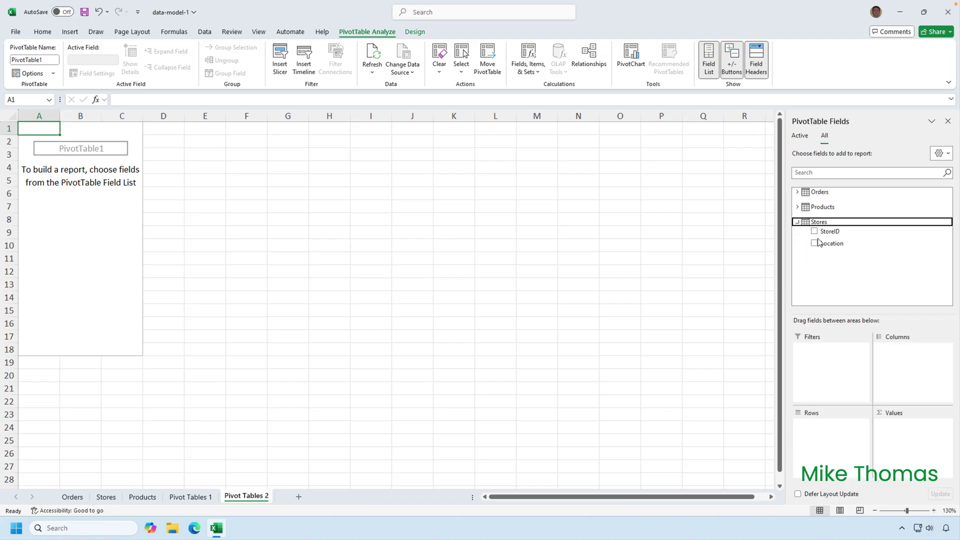
pyautogui.moveTo(825, 245); pyautogui.dragTo(833, 444)
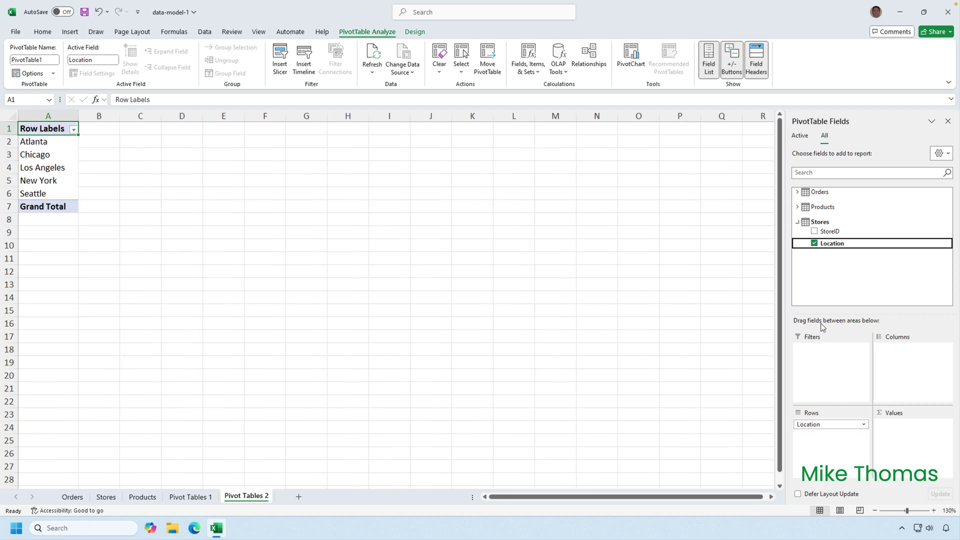
pyautogui.click(797, 207)
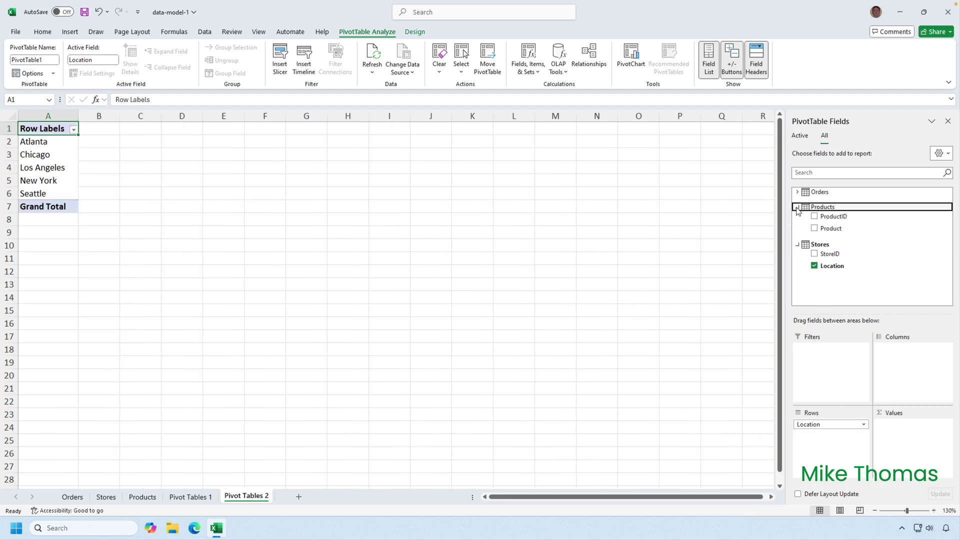
pyautogui.moveTo(827, 228); pyautogui.dragTo(908, 356)
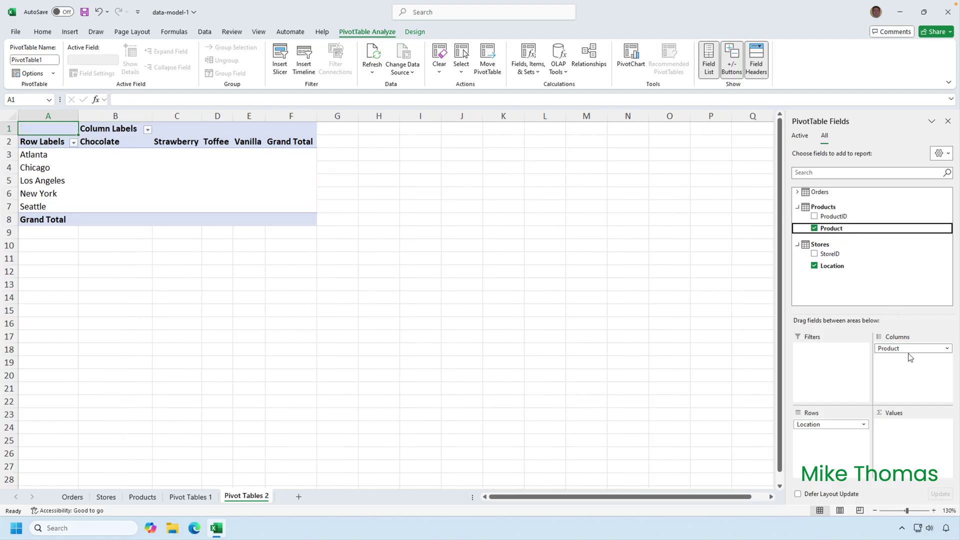
pyautogui.click(797, 193)
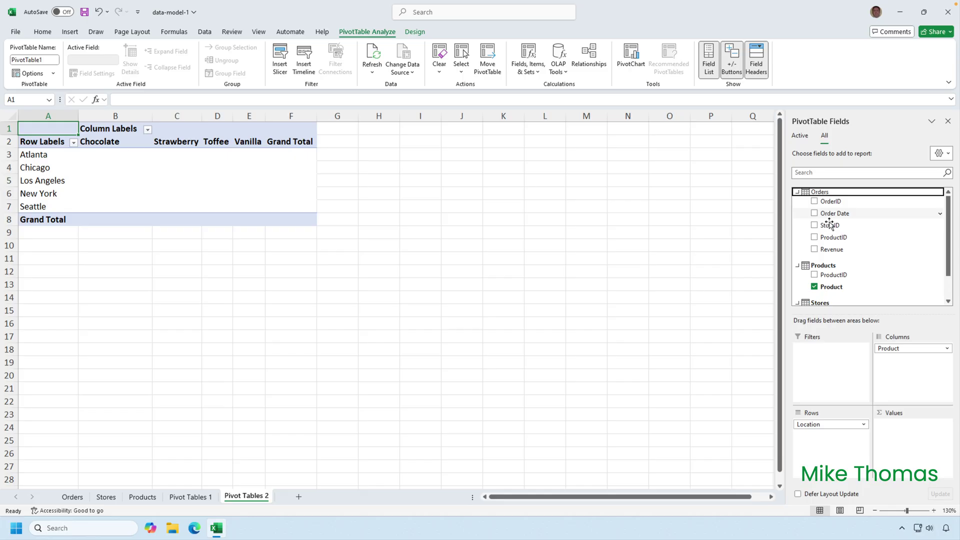
pyautogui.moveTo(833, 251); pyautogui.dragTo(914, 443)
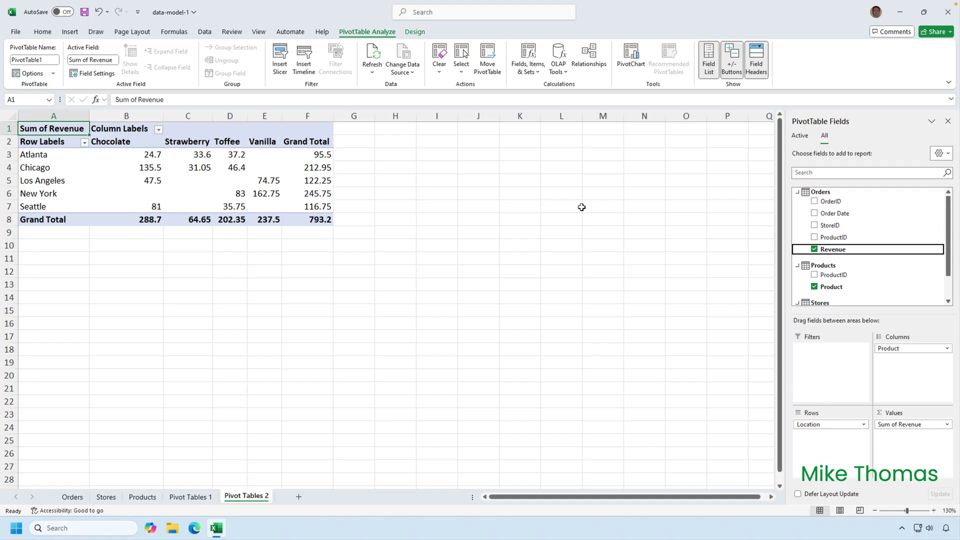
# Open Manage Data Model from the Data tab, enabling the Data Analysis add-ins
pyautogui.click(204, 32)
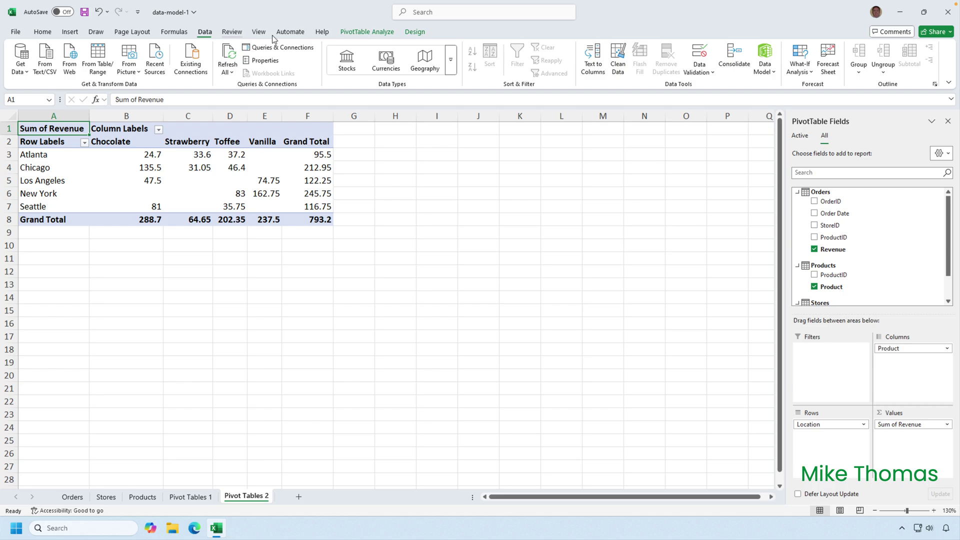
pyautogui.click(760, 65)
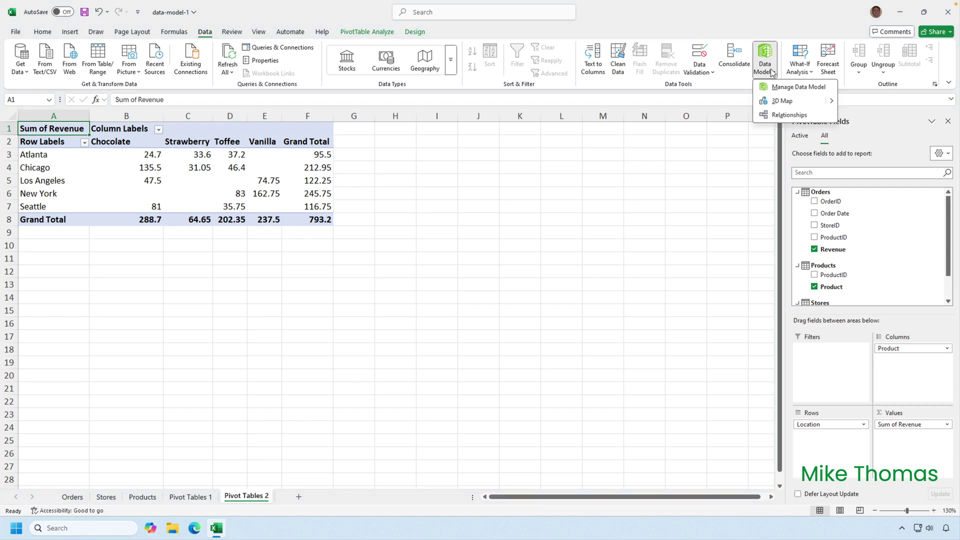
pyautogui.click(790, 88)
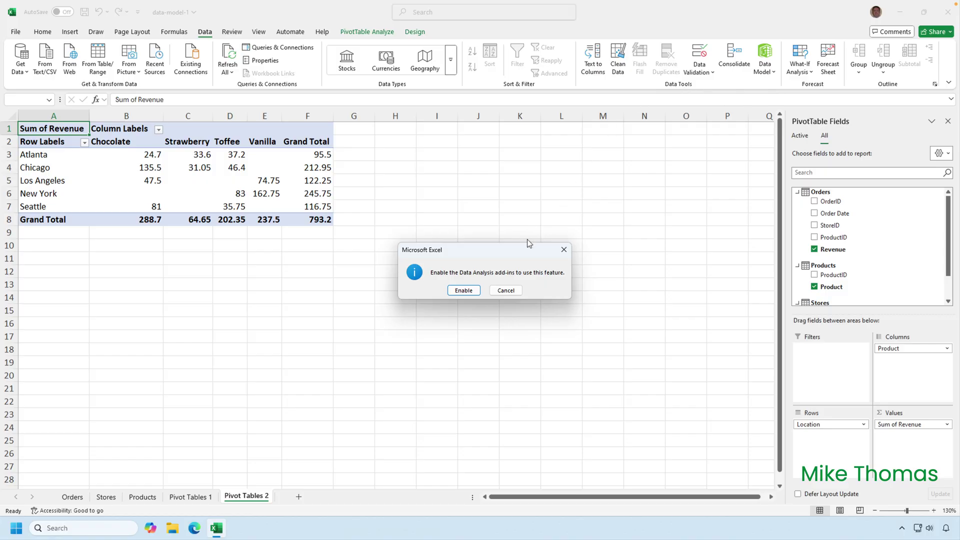
pyautogui.click(464, 289)
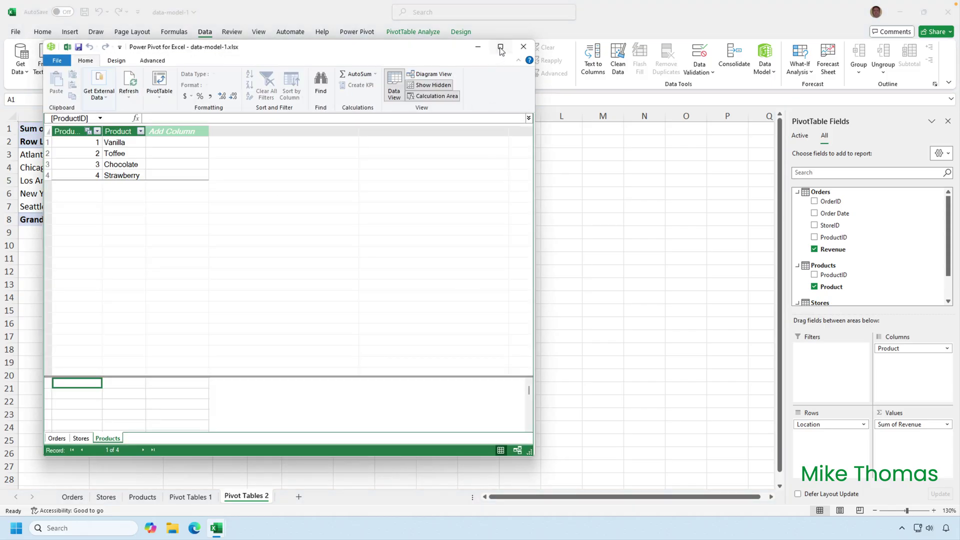
# Maximise Power Pivot and review the Orders, Stores and Products tables, ending on Products
pyautogui.click(500, 48)
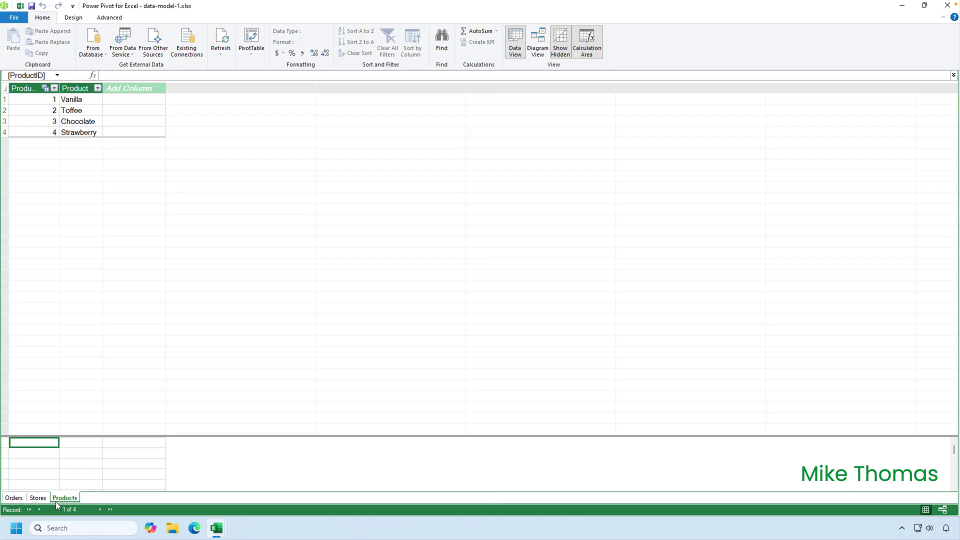
pyautogui.click(14, 499)
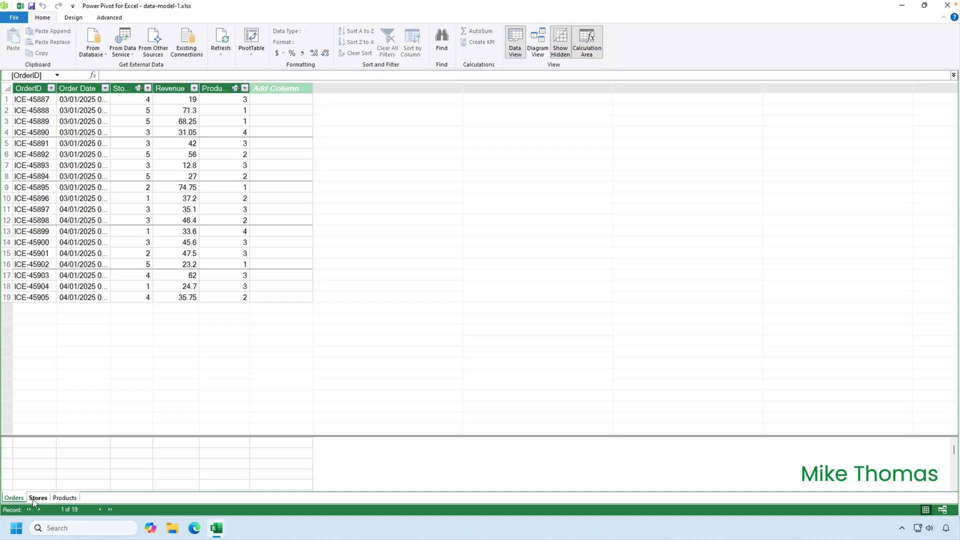
pyautogui.click(33, 499)
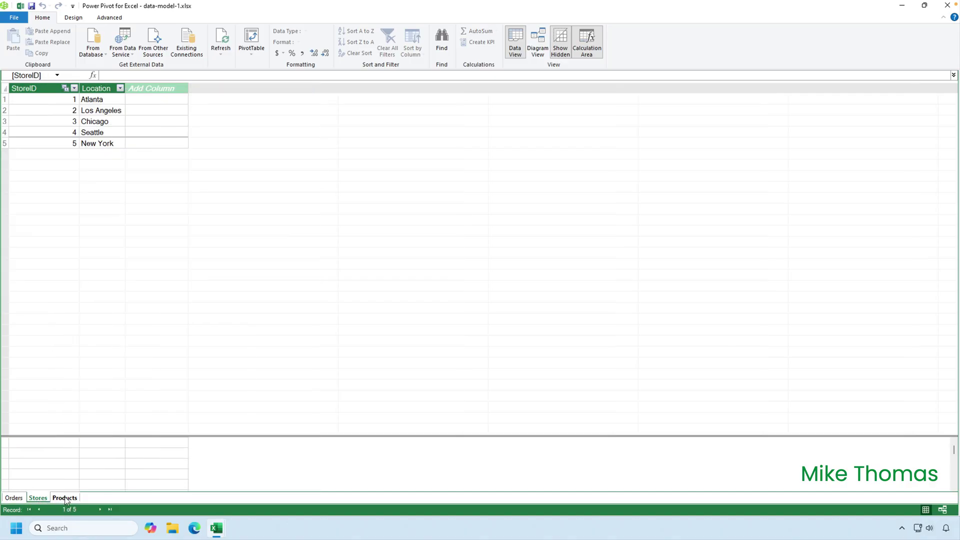
pyautogui.click(65, 497)
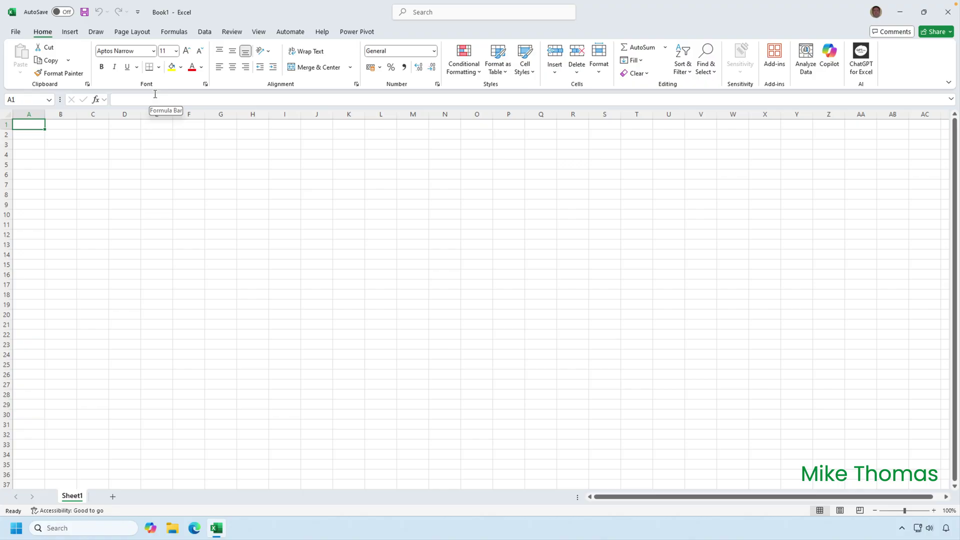
# Import sales.csv from the Desktop using Get Data > From File > From Text/CSV
pyautogui.click(205, 31)
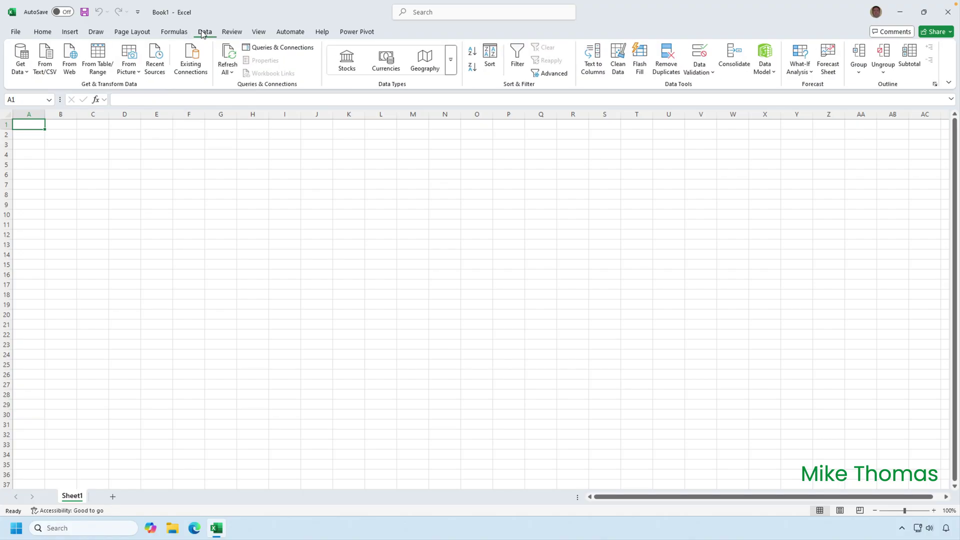
pyautogui.click(22, 69)
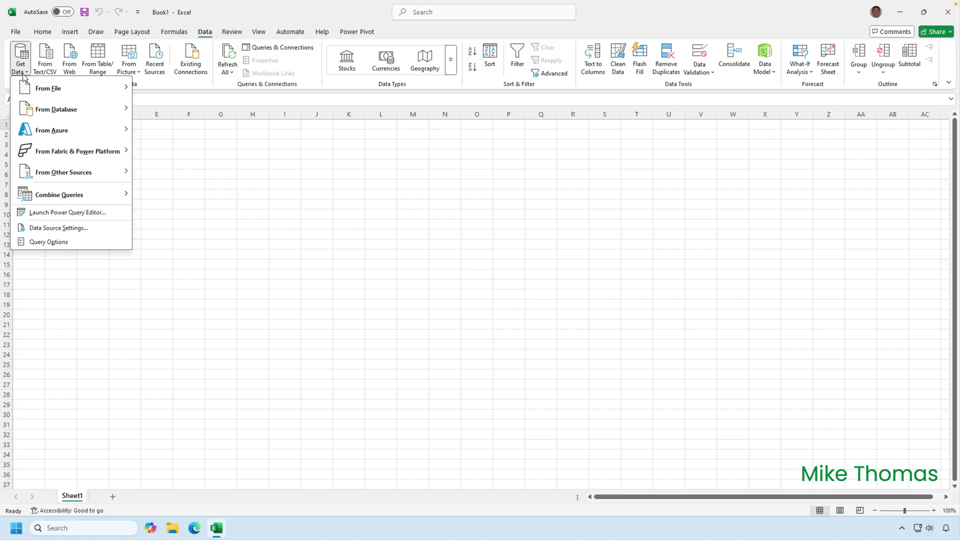
pyautogui.moveTo(50, 88)
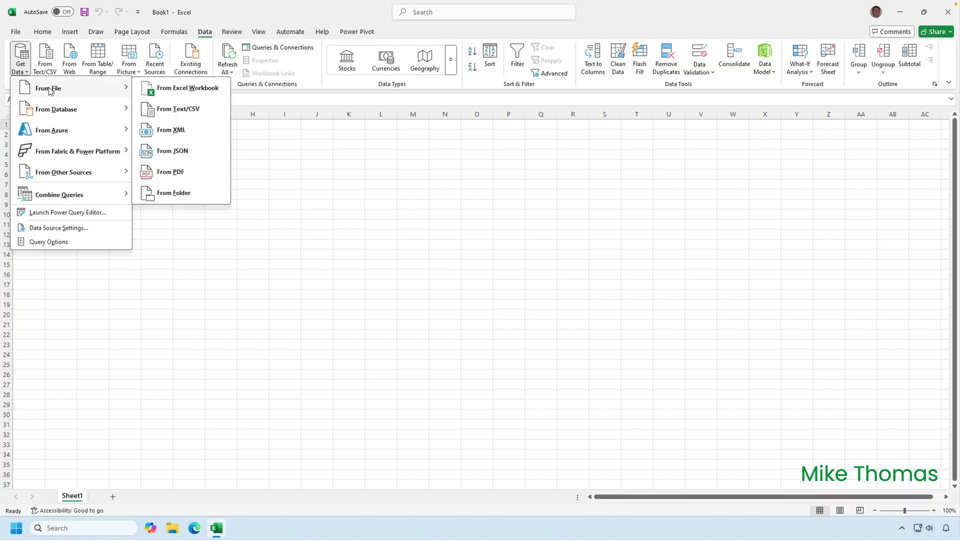
pyautogui.click(195, 114)
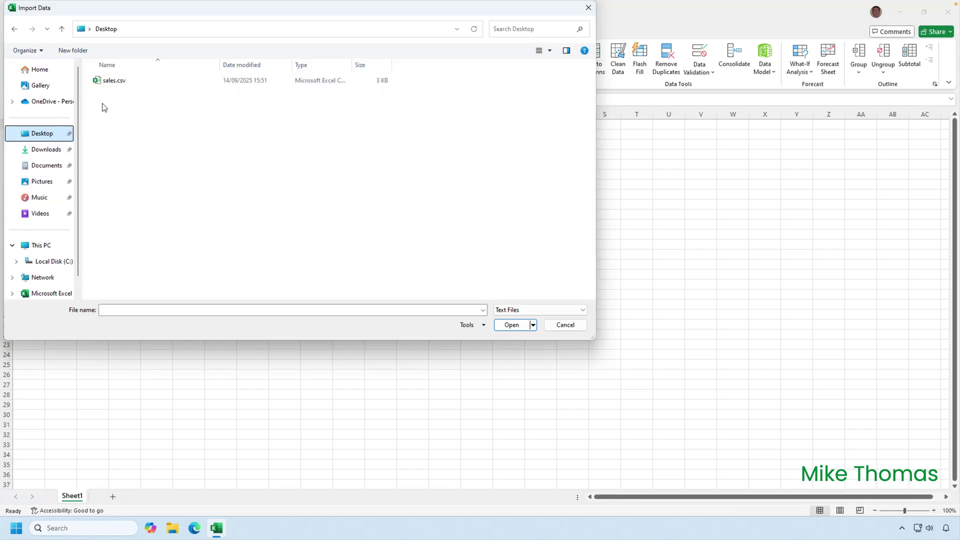
pyautogui.click(113, 88)
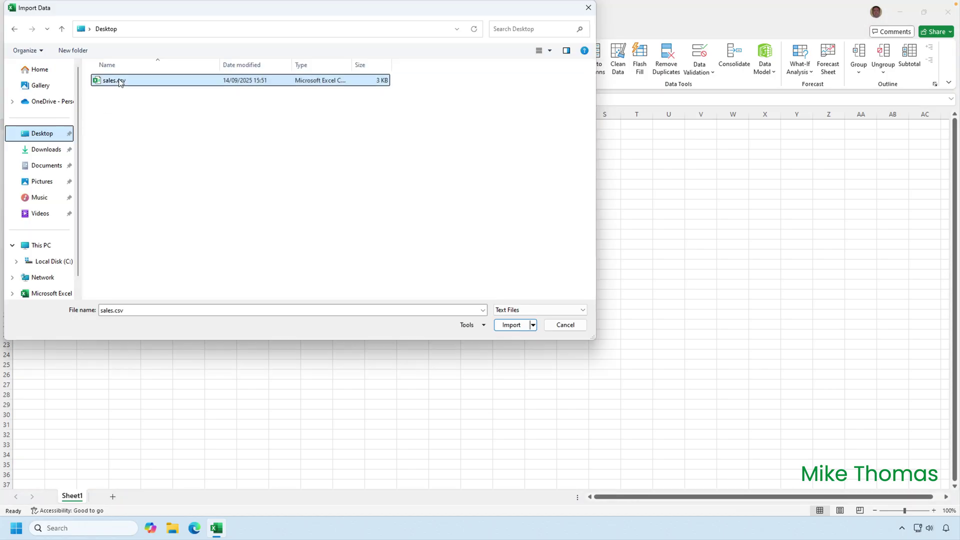
pyautogui.click(510, 325)
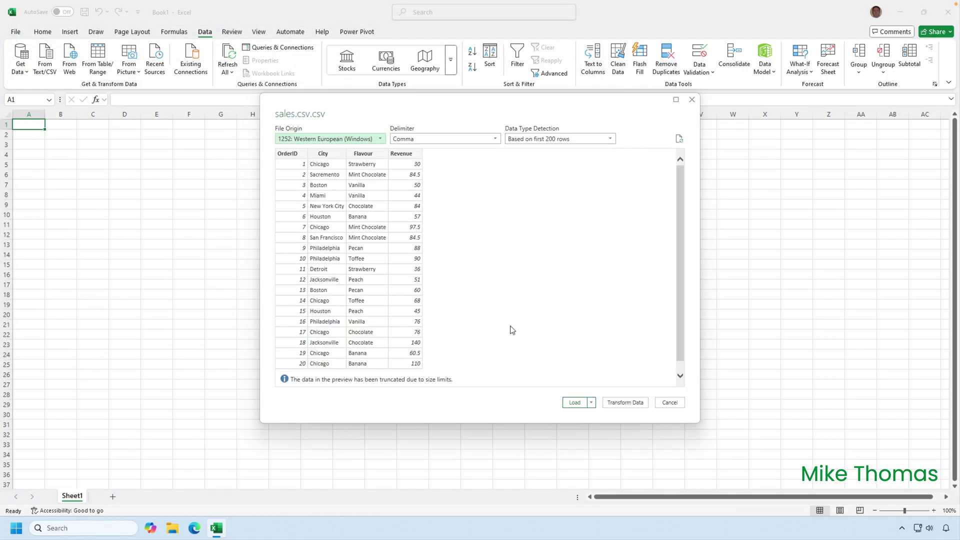
# Load sales.csv as a connection only, added to the Data Model
pyautogui.click(591, 404)
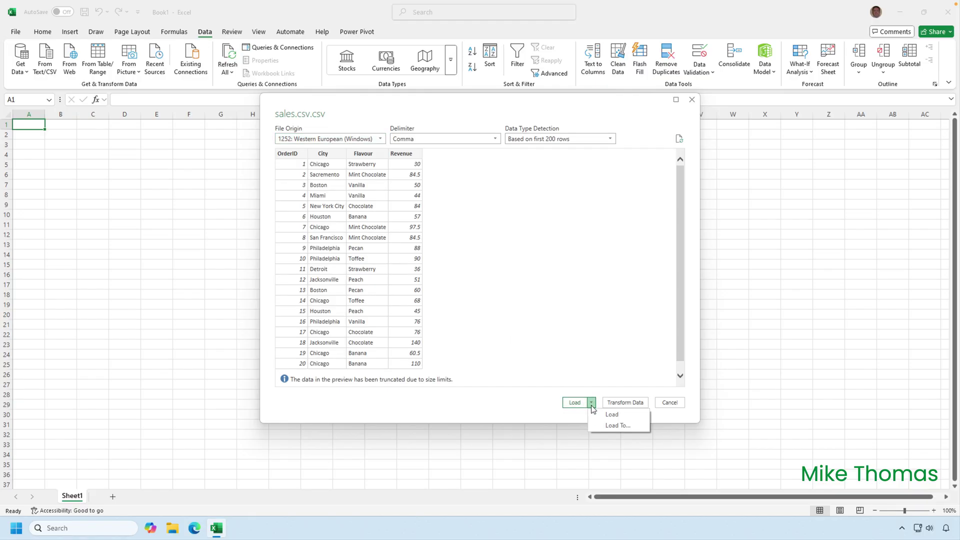
pyautogui.click(609, 426)
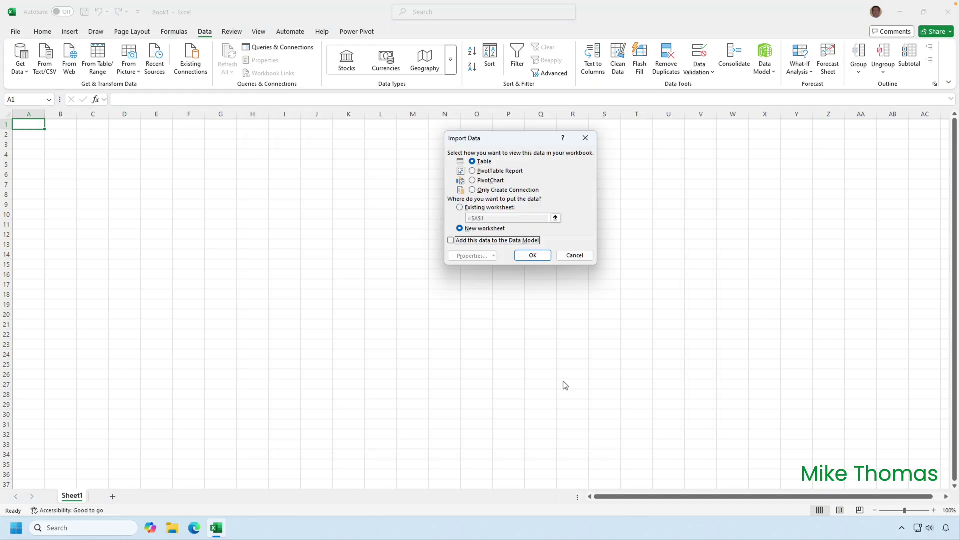
pyautogui.click(452, 242)
pyautogui.click(472, 191)
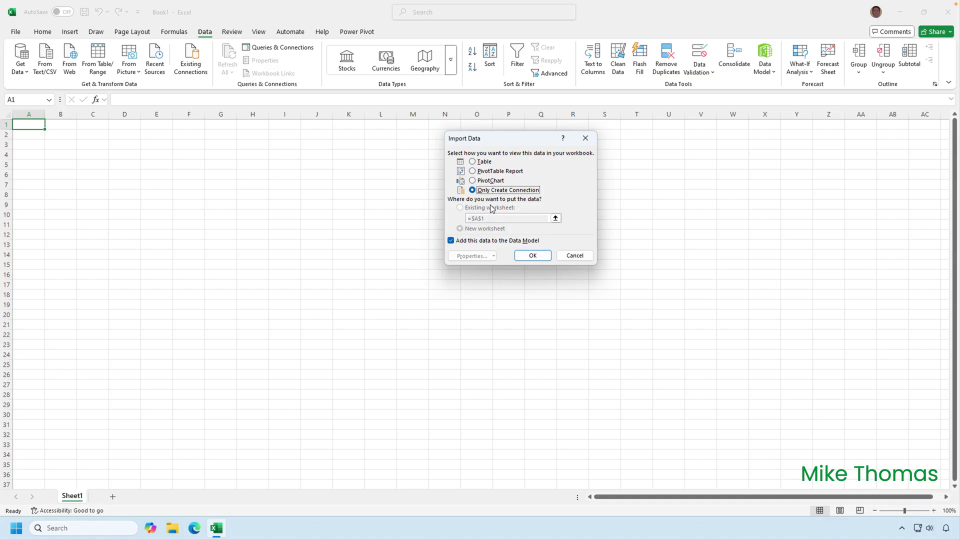
pyautogui.click(533, 256)
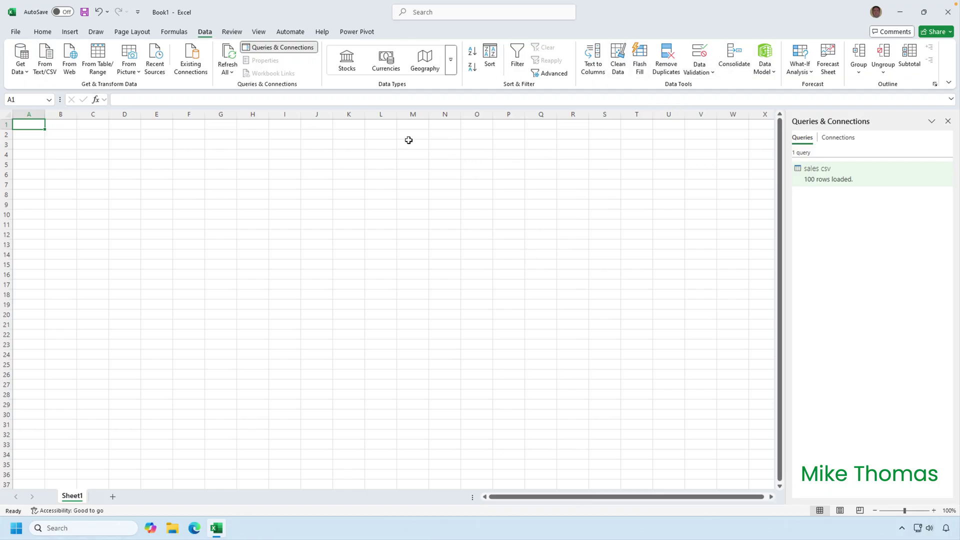
# Show the Power Pivot ribbon and try its Manage command
pyautogui.click(364, 35)
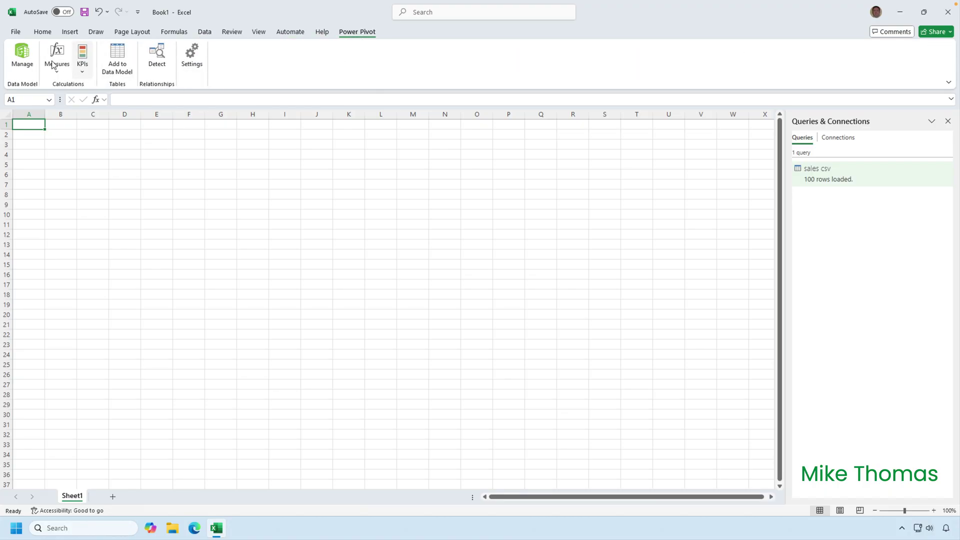
pyautogui.click(24, 55)
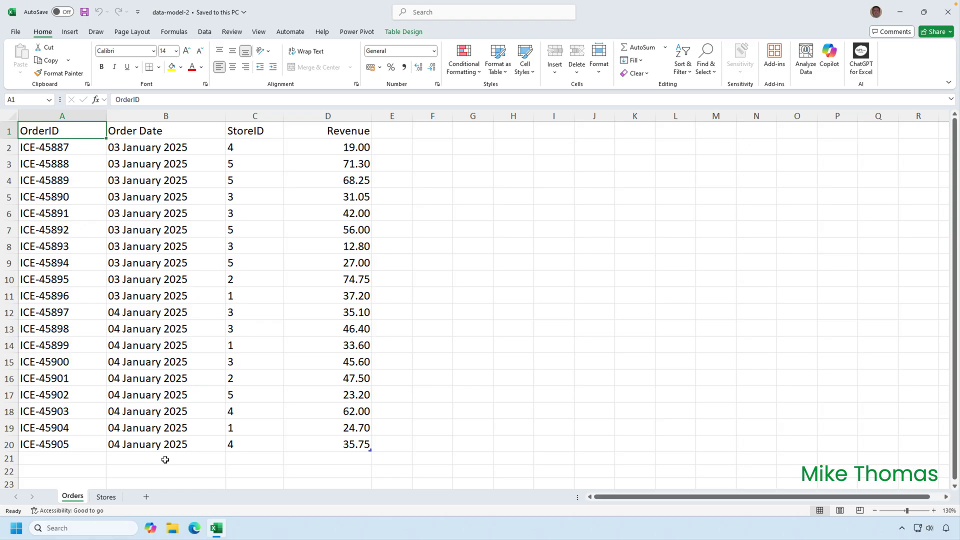
# Switch back and forth between the Orders and Stores sheets, finishing on Stores
pyautogui.click(106, 497)
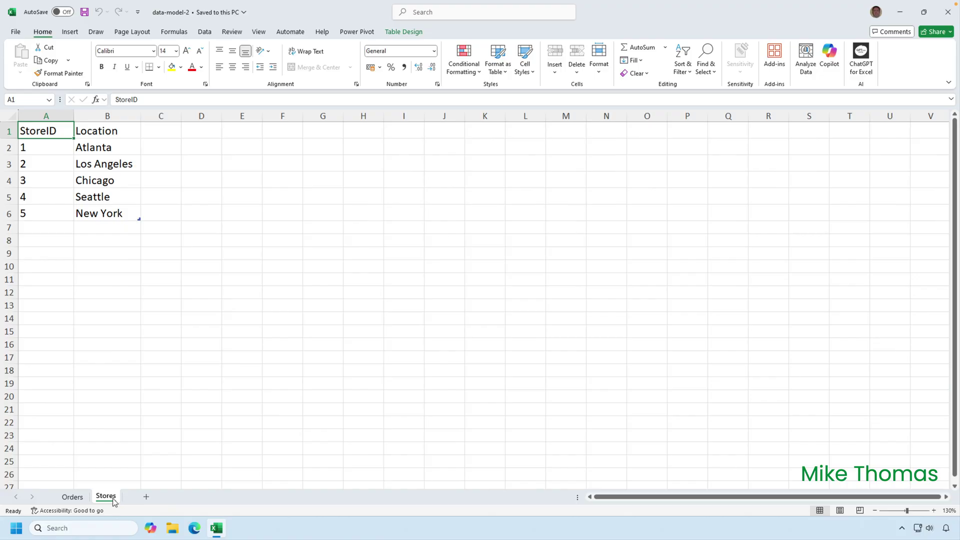
pyautogui.click(77, 500)
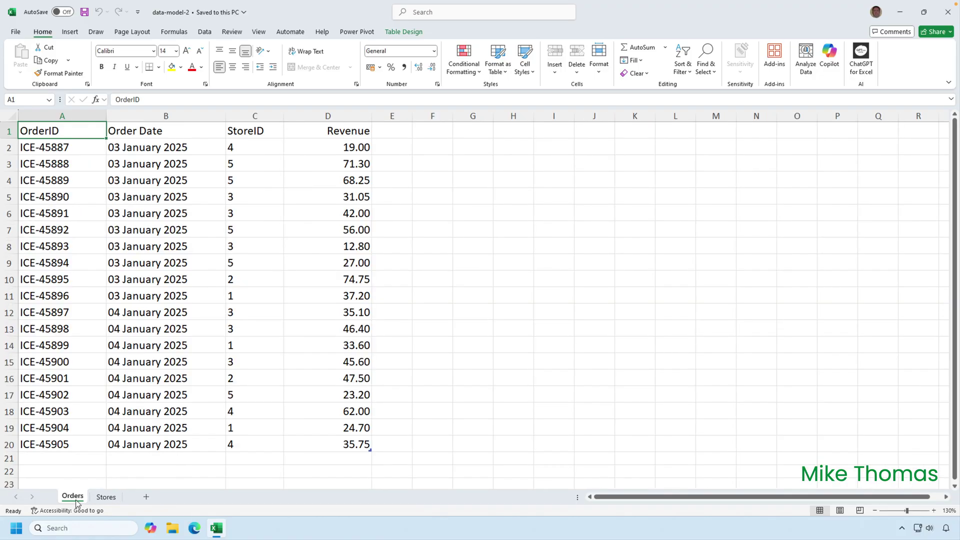
pyautogui.click(100, 498)
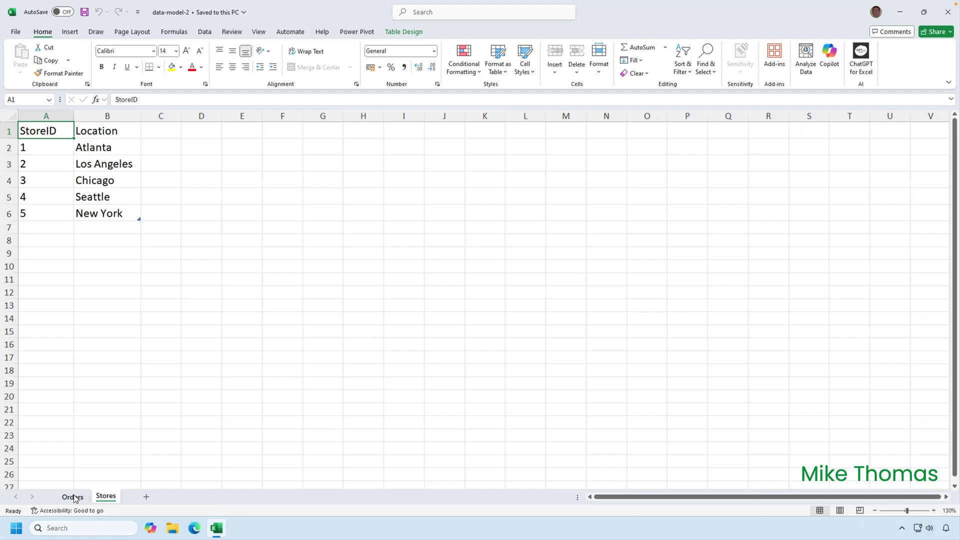
pyautogui.click(74, 497)
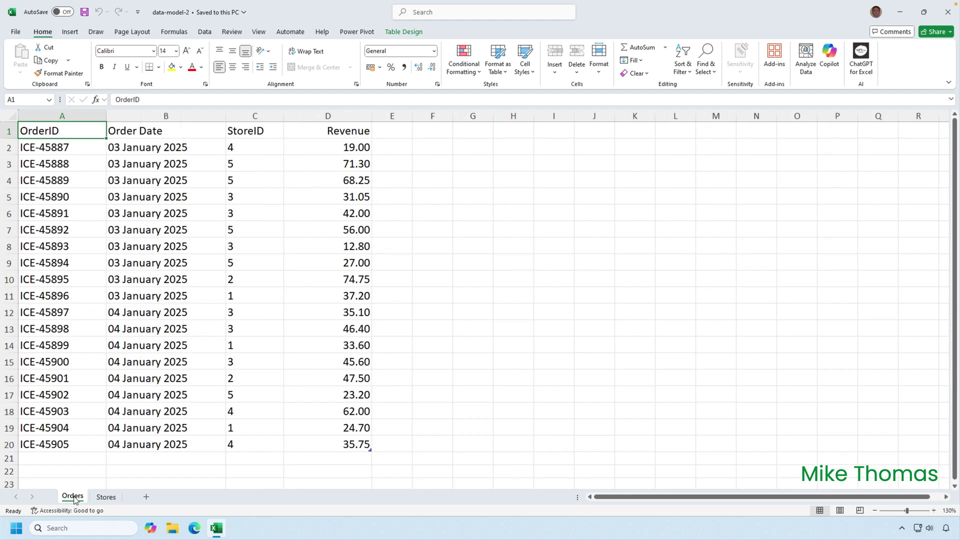
pyautogui.click(99, 498)
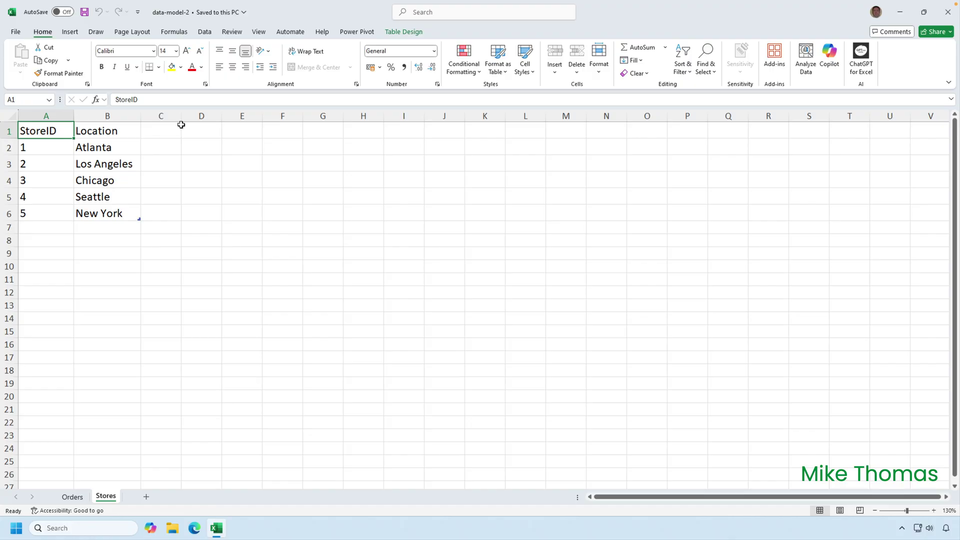
# Add the Stores table, then the Orders table, to the Data Model via Power Pivot
pyautogui.click(357, 32)
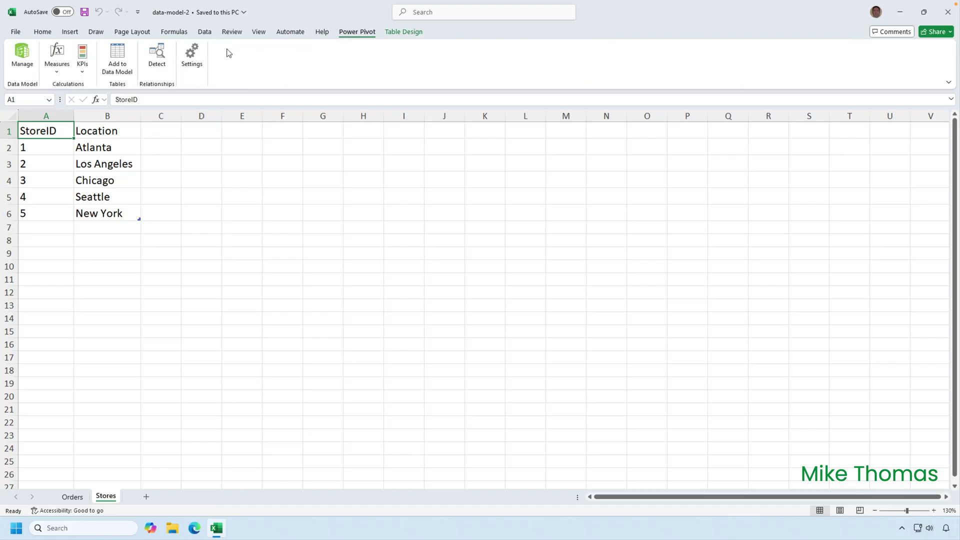
pyautogui.click(121, 53)
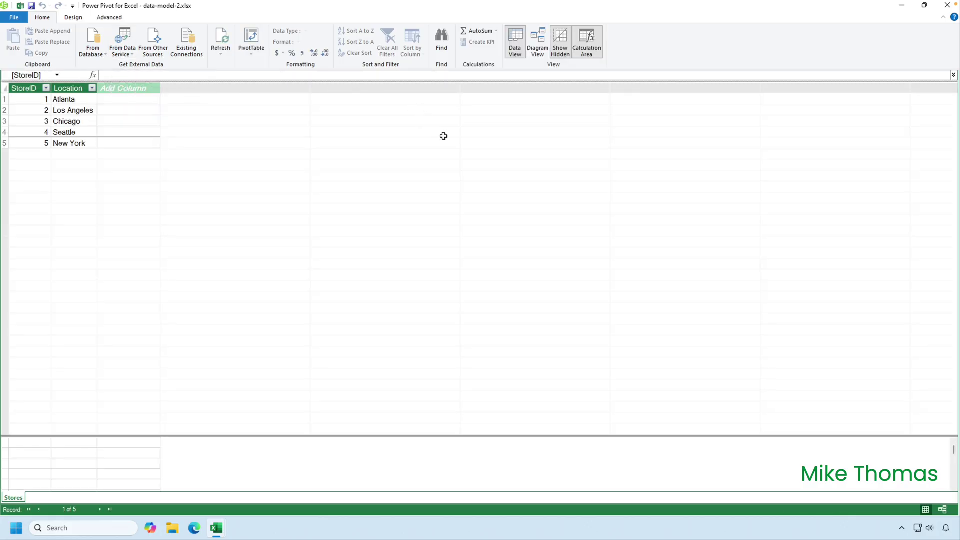
pyautogui.click(947, 6)
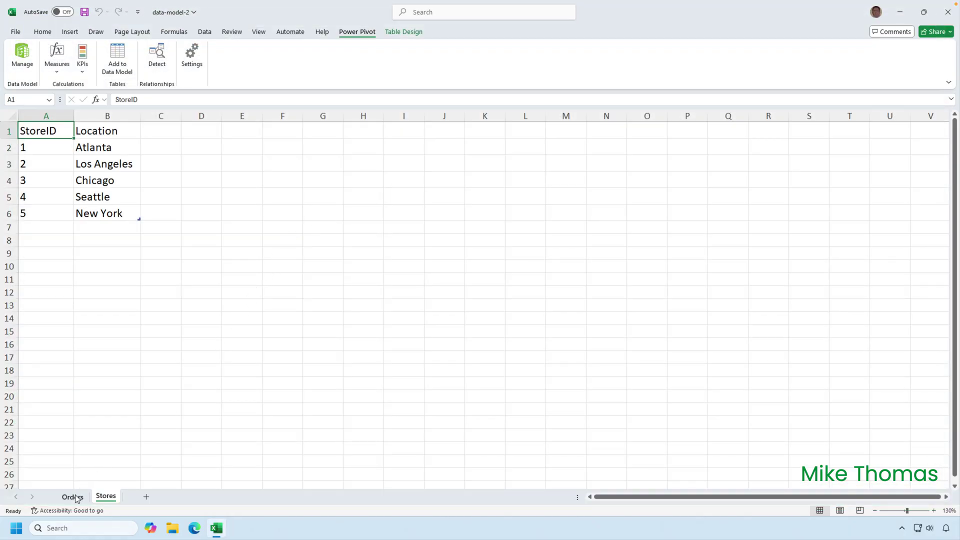
pyautogui.click(75, 497)
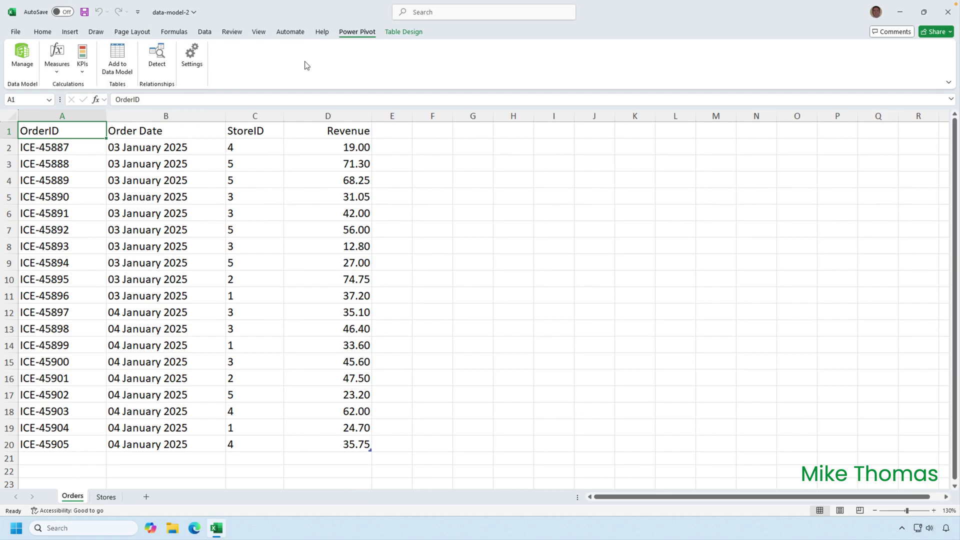
pyautogui.click(112, 59)
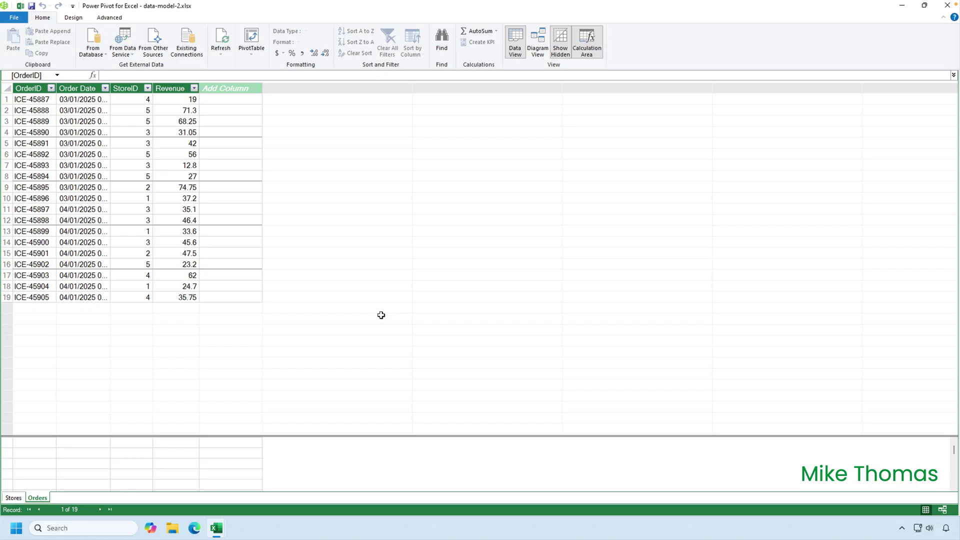
pyautogui.click(13, 497)
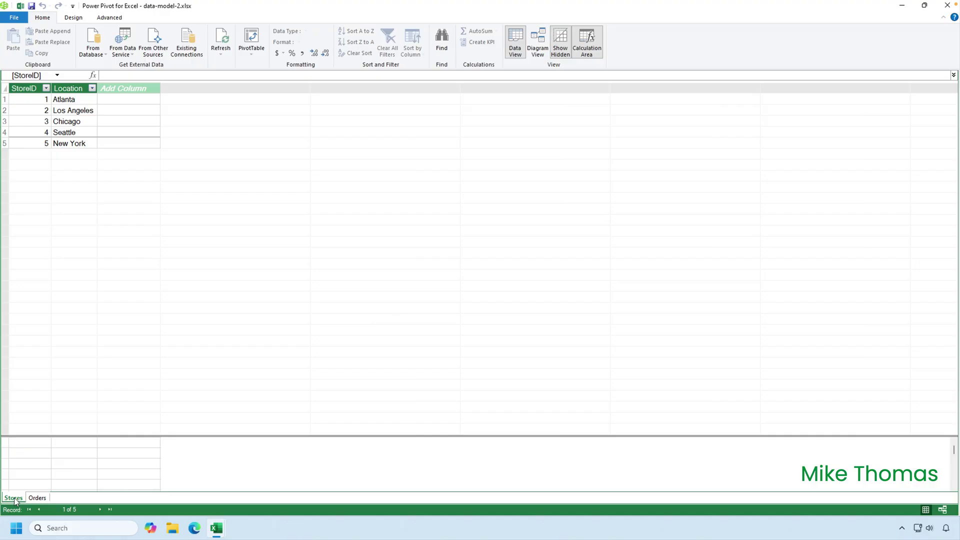
# In Diagram View, relate Stores[StoreID] one-to-many to Orders[StoreID]
pyautogui.click(538, 50)
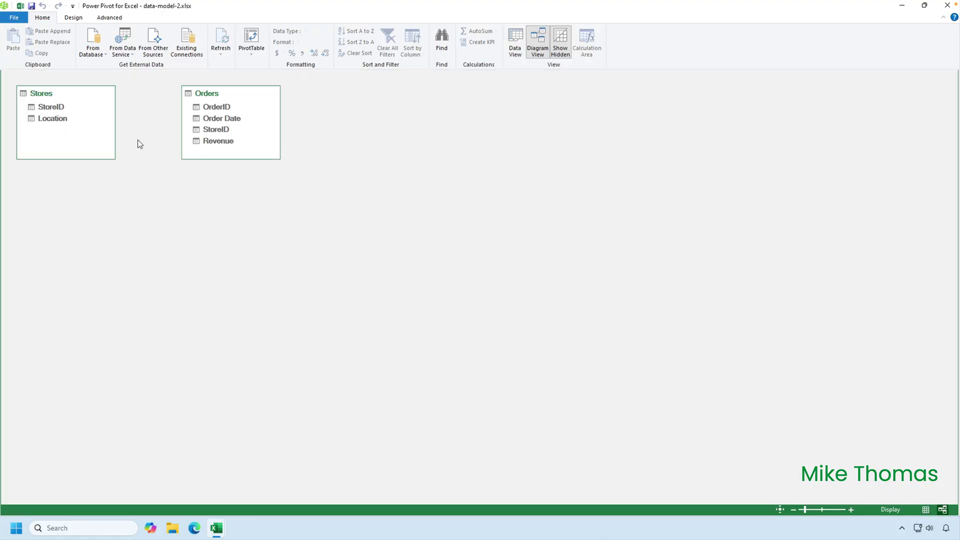
pyautogui.click(56, 108)
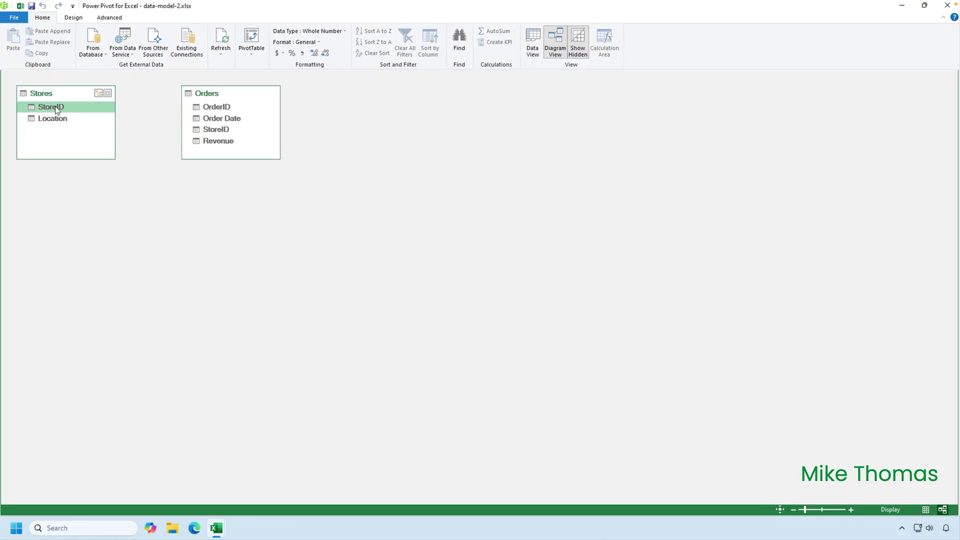
pyautogui.moveTo(143, 117); pyautogui.dragTo(213, 129)
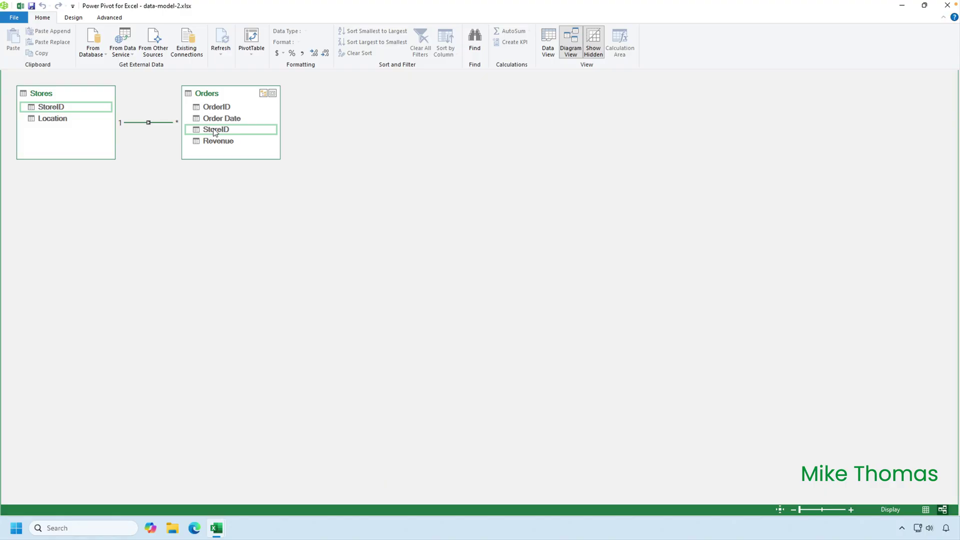
# Back in Data View, check the Orders and Stores tables, then close Power Pivot
pyautogui.click(548, 43)
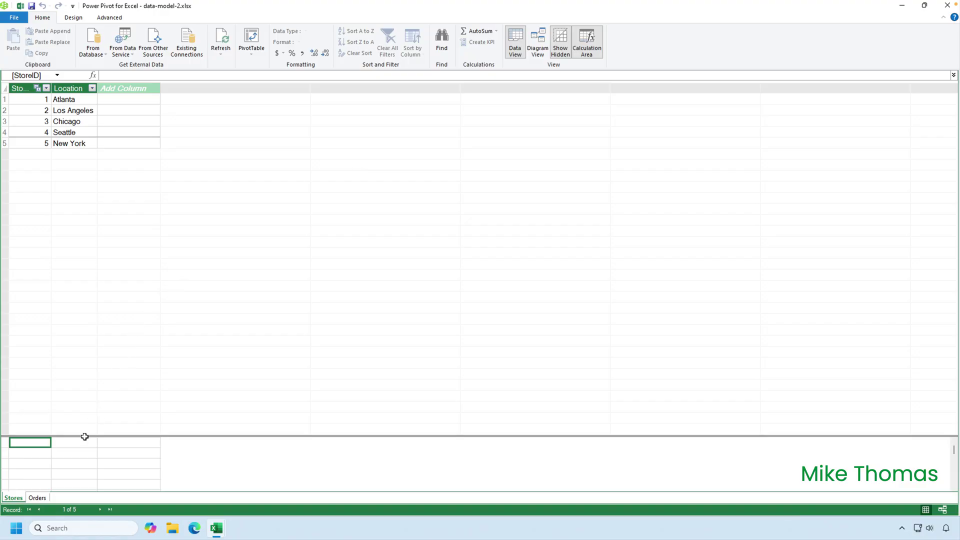
pyautogui.click(38, 498)
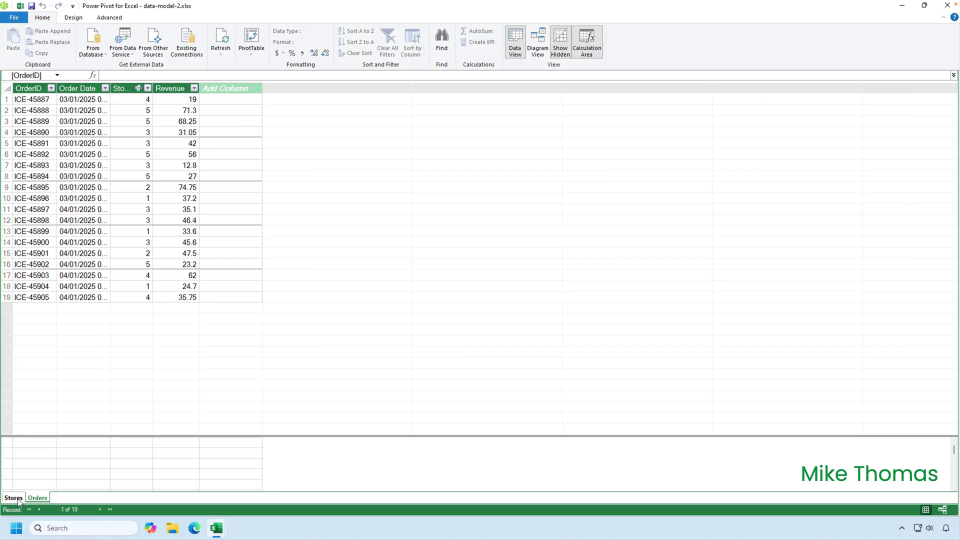
pyautogui.click(18, 499)
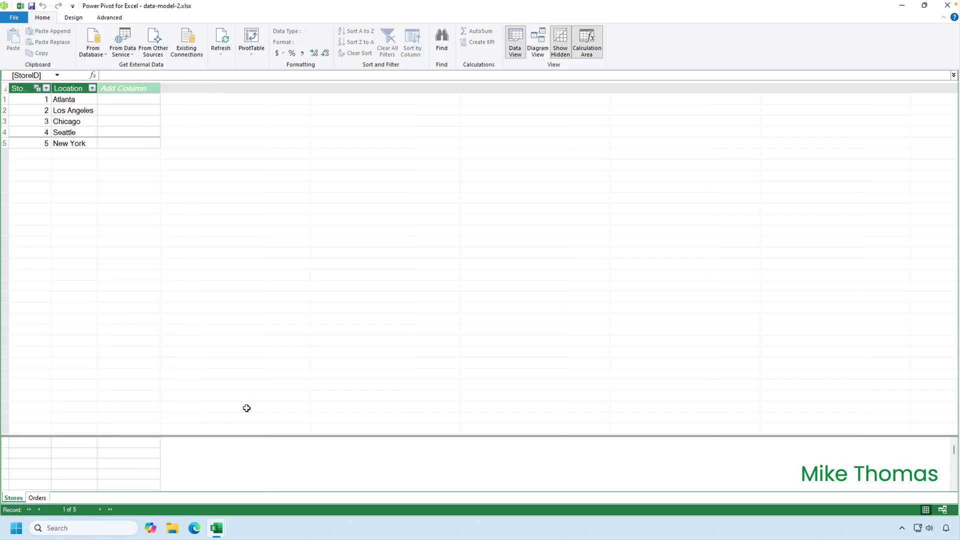
pyautogui.click(946, 5)
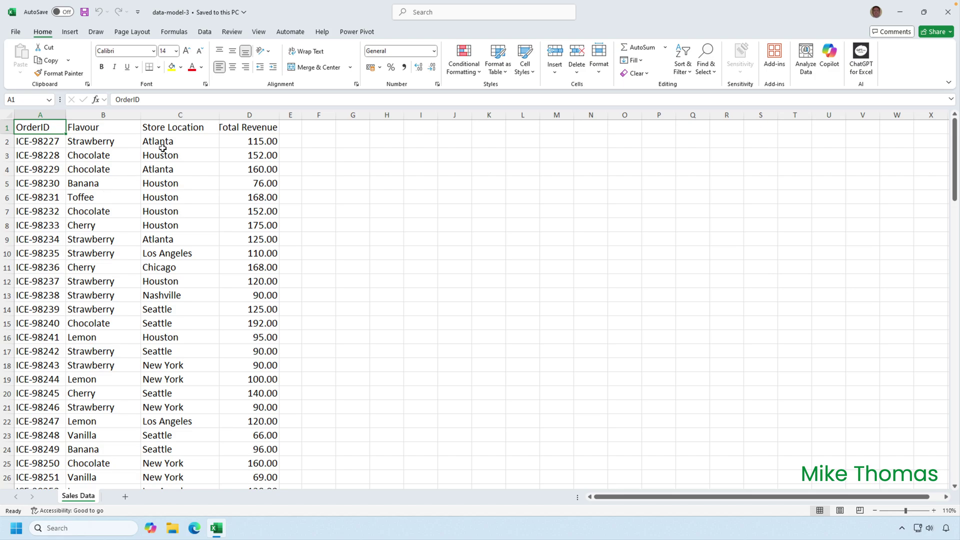
# Start a PivotTable from the table/range 'Sales Data'!$A$1:$D$112 via Insert
pyautogui.click(72, 33)
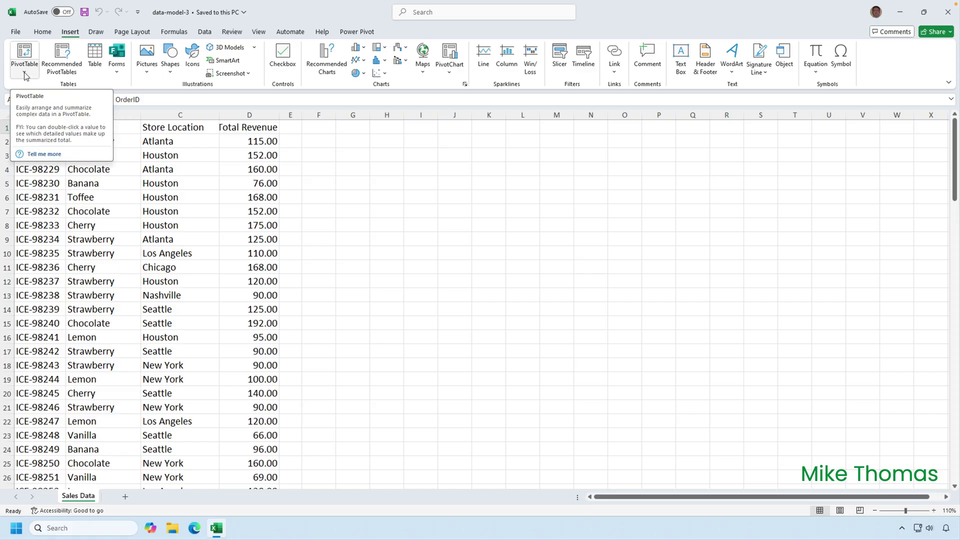
pyautogui.click(25, 74)
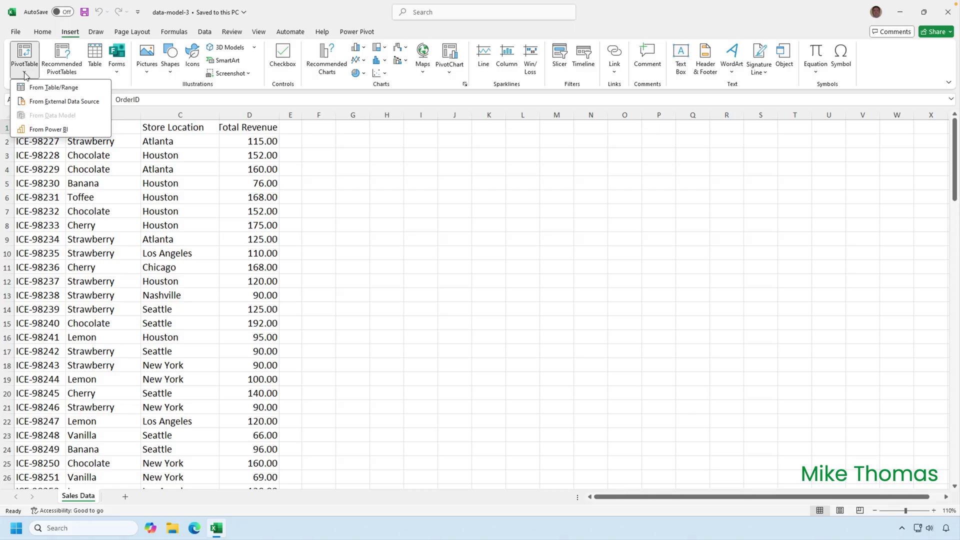
pyautogui.click(25, 74)
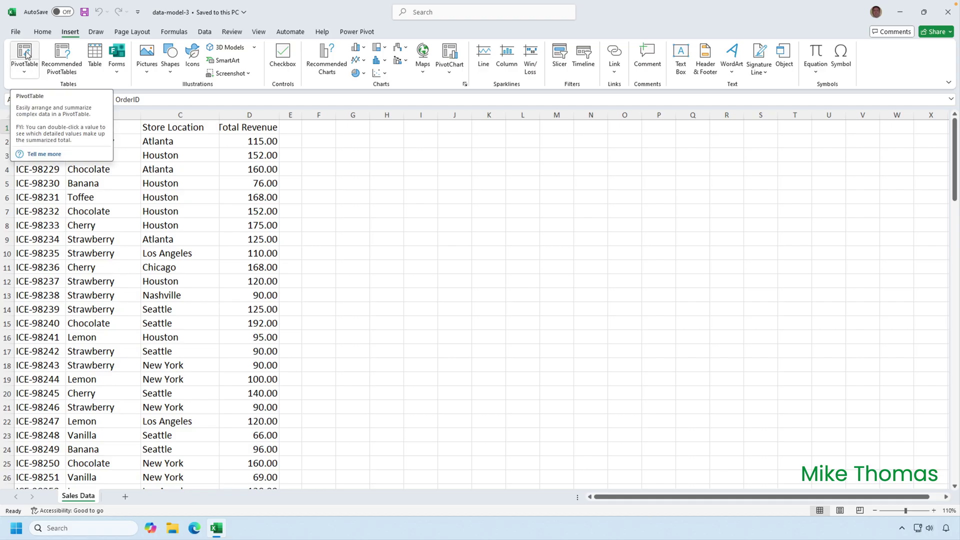
pyautogui.click(25, 53)
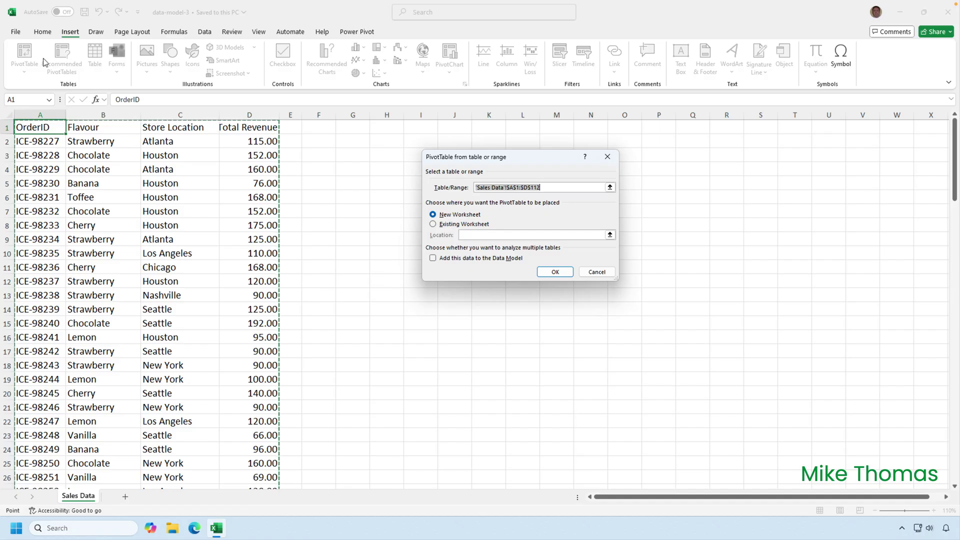
# Add the range to the Data Model and create PivotTable1 on a new worksheet
pyautogui.click(433, 259)
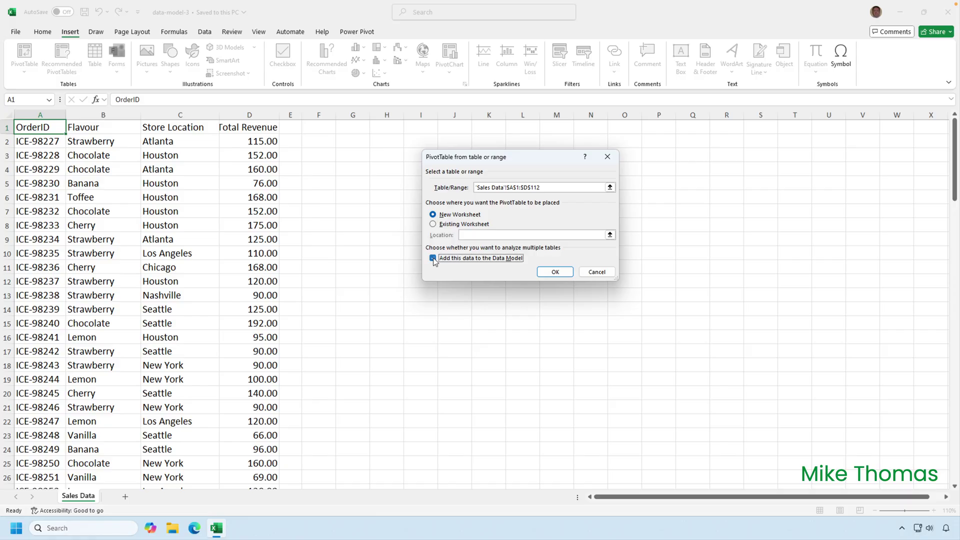
pyautogui.click(555, 271)
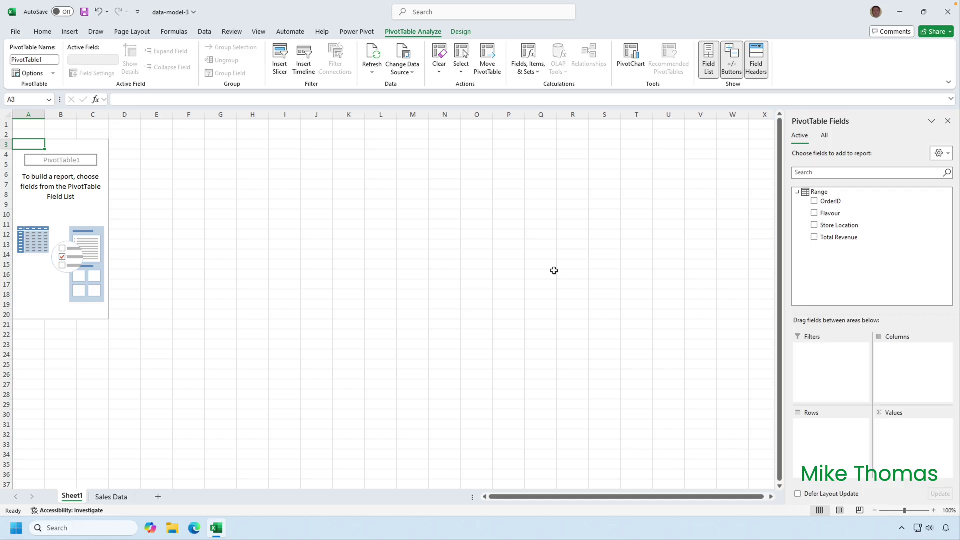
pyautogui.click(125, 502)
# Show the Data ribbon's refresh and connection commands beside the empty PivotTable1
pyautogui.click(206, 32)
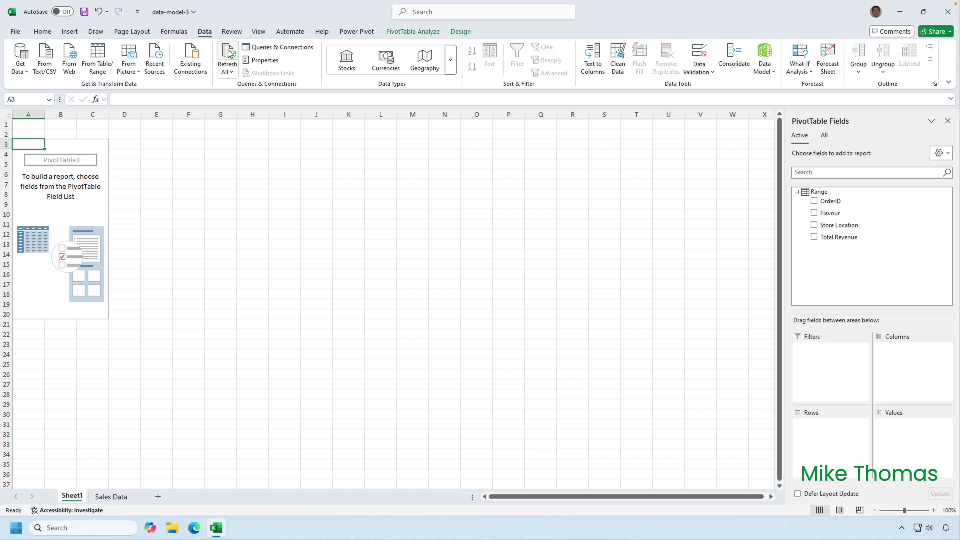